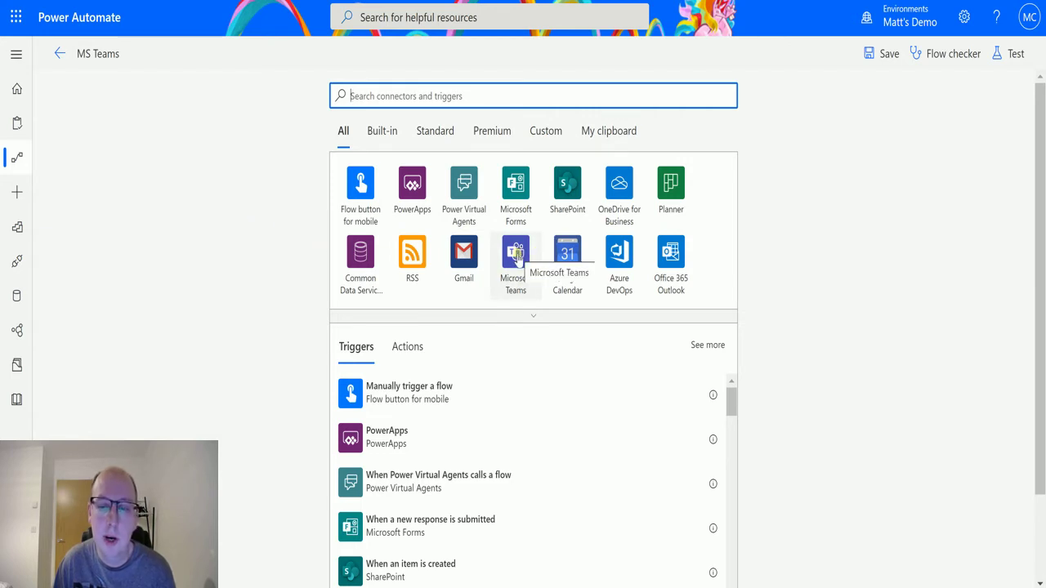
Use the Teams 'When I am mentioned in a channel message' trigger on MCJ Demo Team's General channel.
left_click(518, 256)
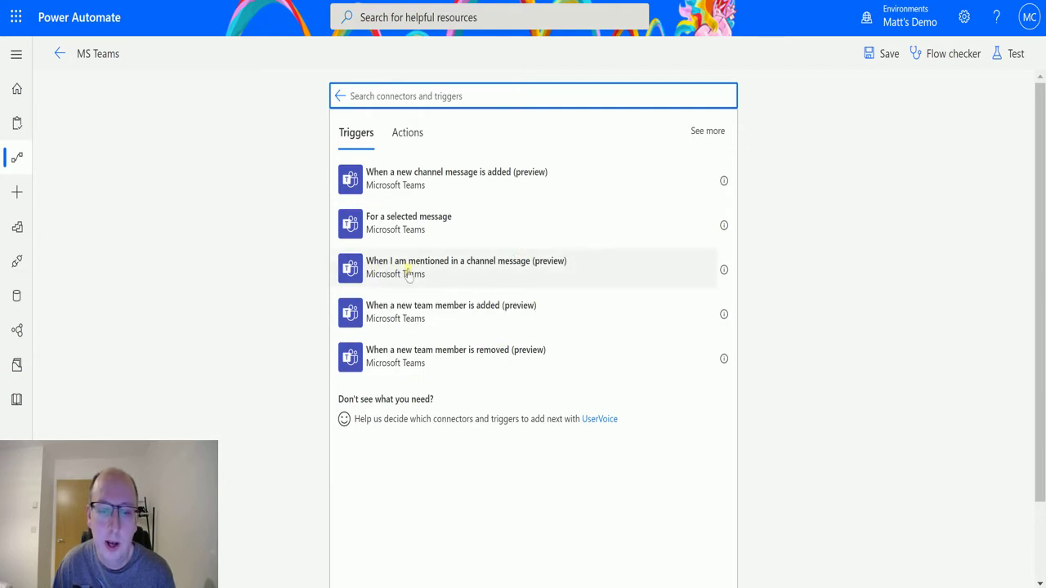
left_click(564, 264)
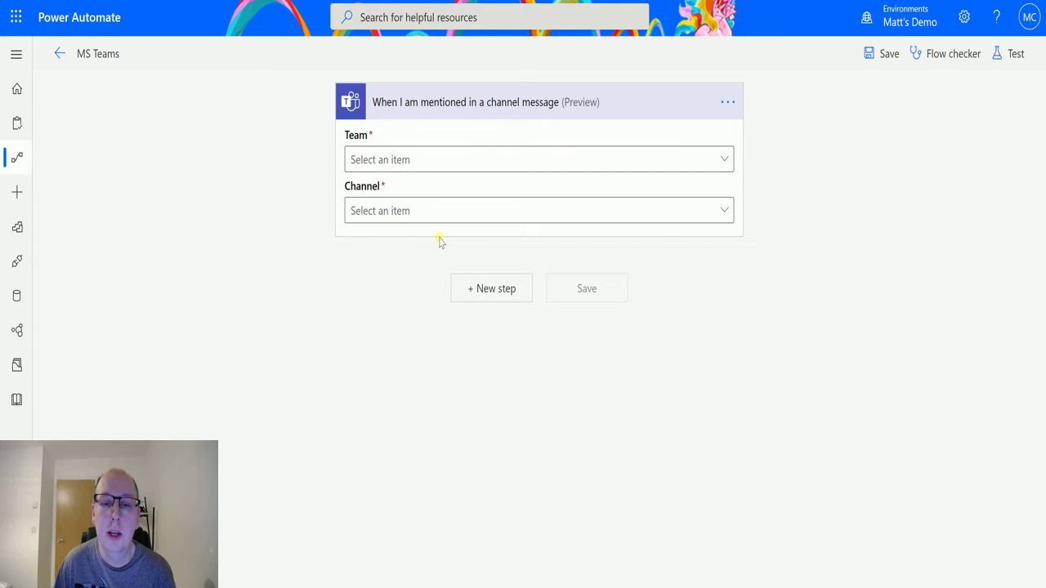
left_click(627, 163)
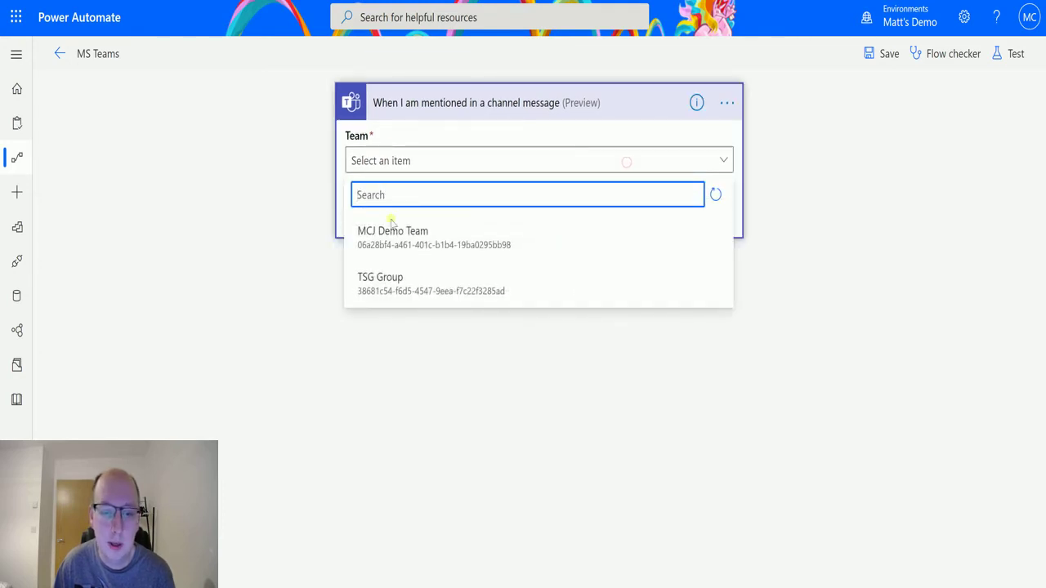
left_click(410, 239)
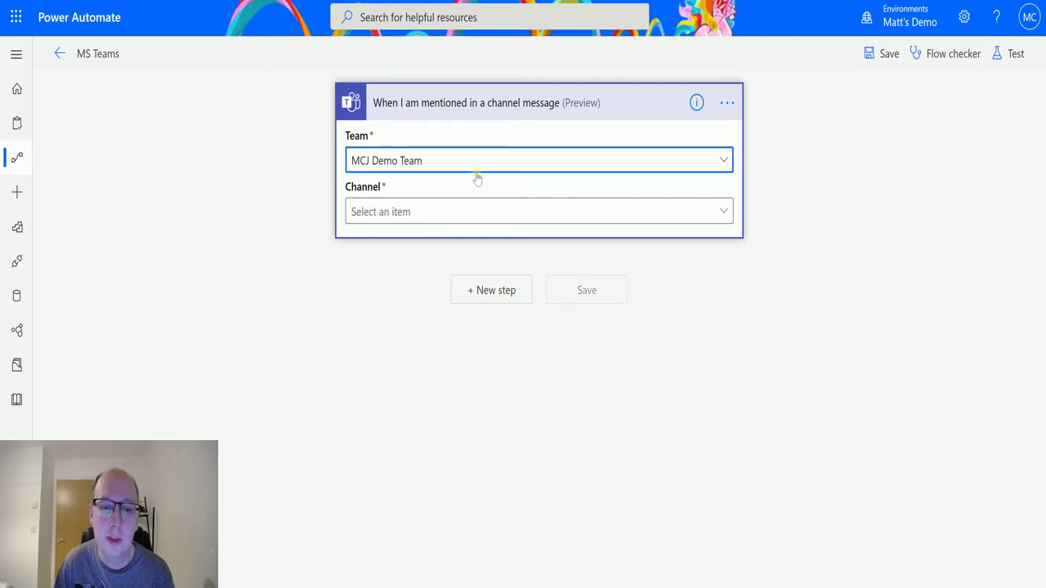
left_click(710, 209)
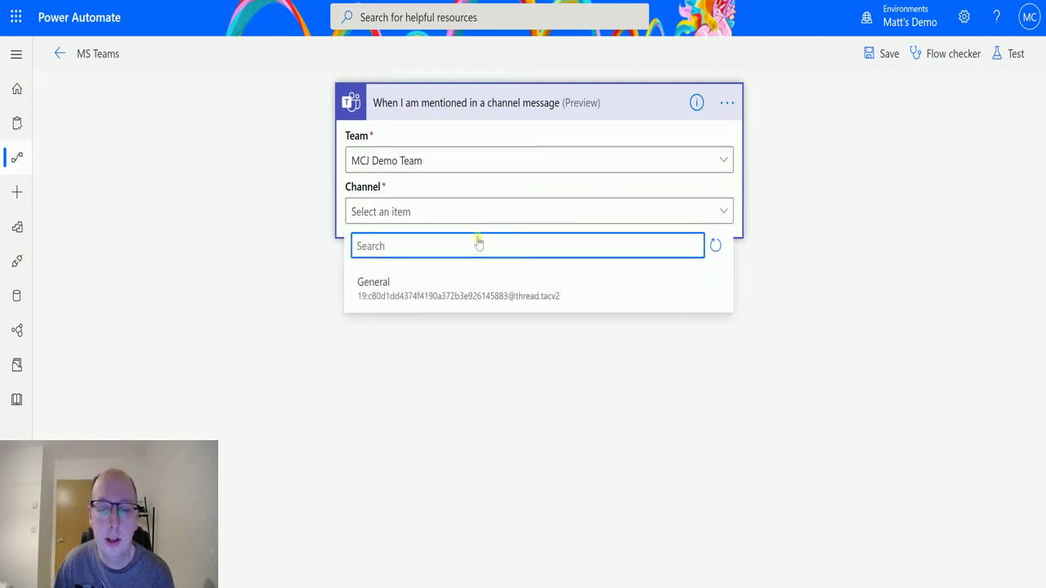
left_click(426, 287)
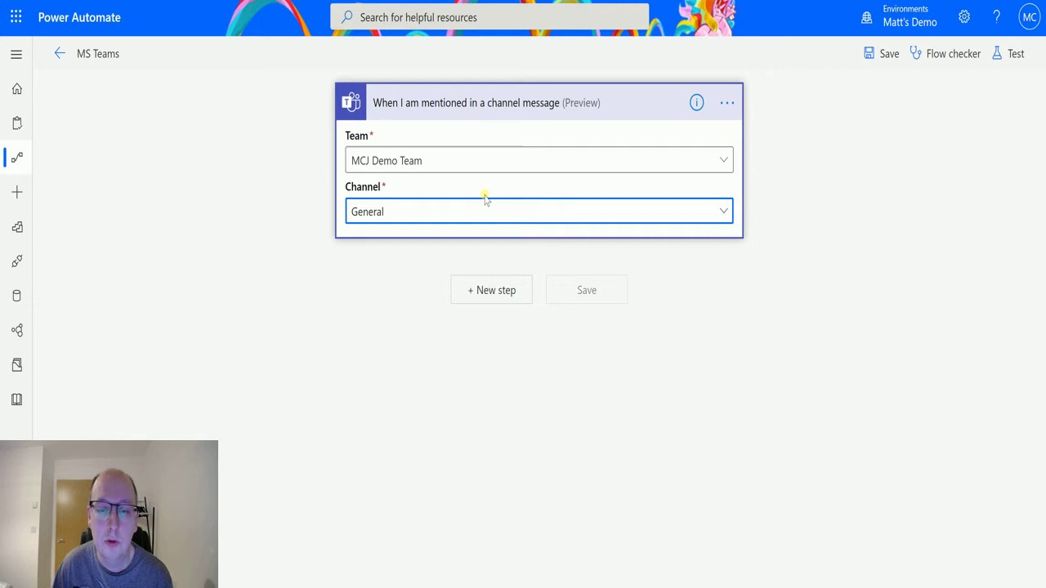
Add a Compose action whose input is the trigger's Message value.
left_click(507, 291)
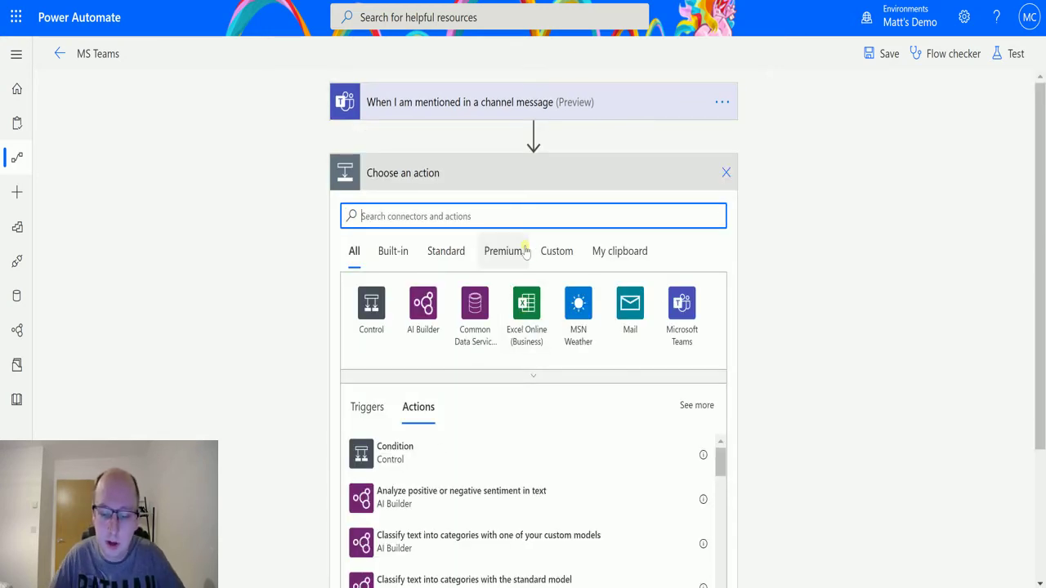
type("compose")
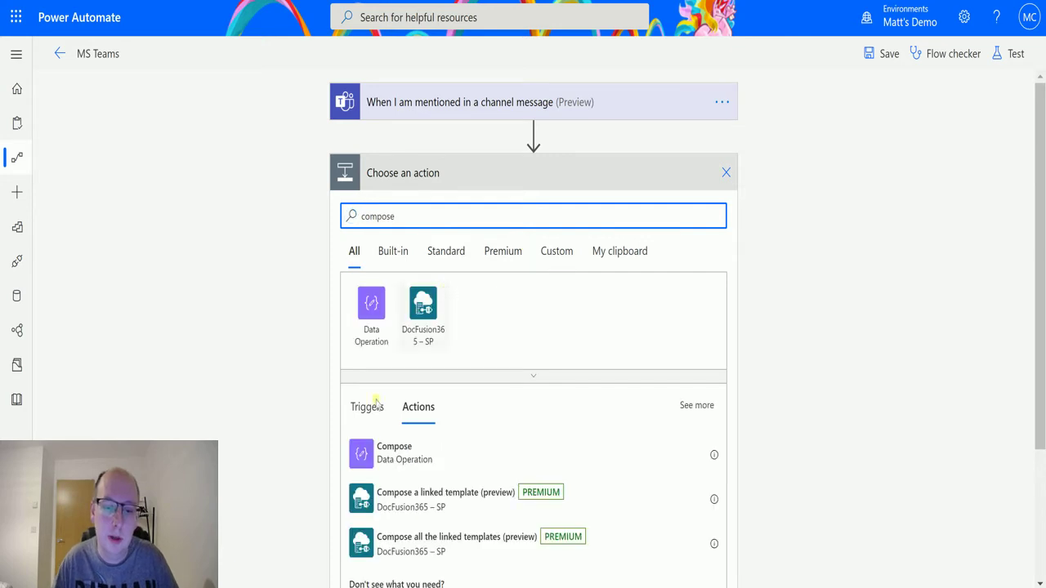
left_click(387, 454)
left_click(376, 233)
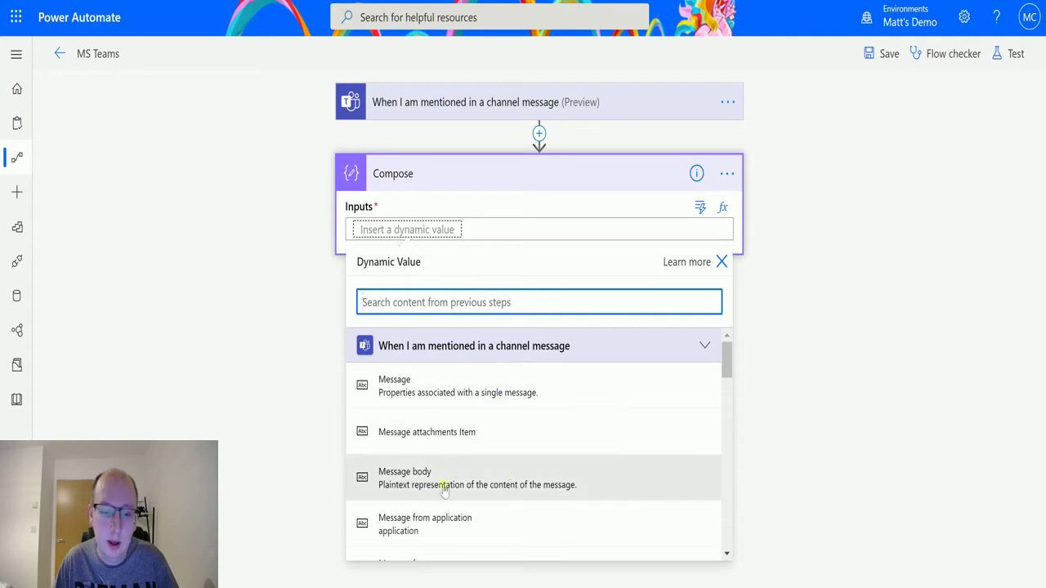
left_click(438, 396)
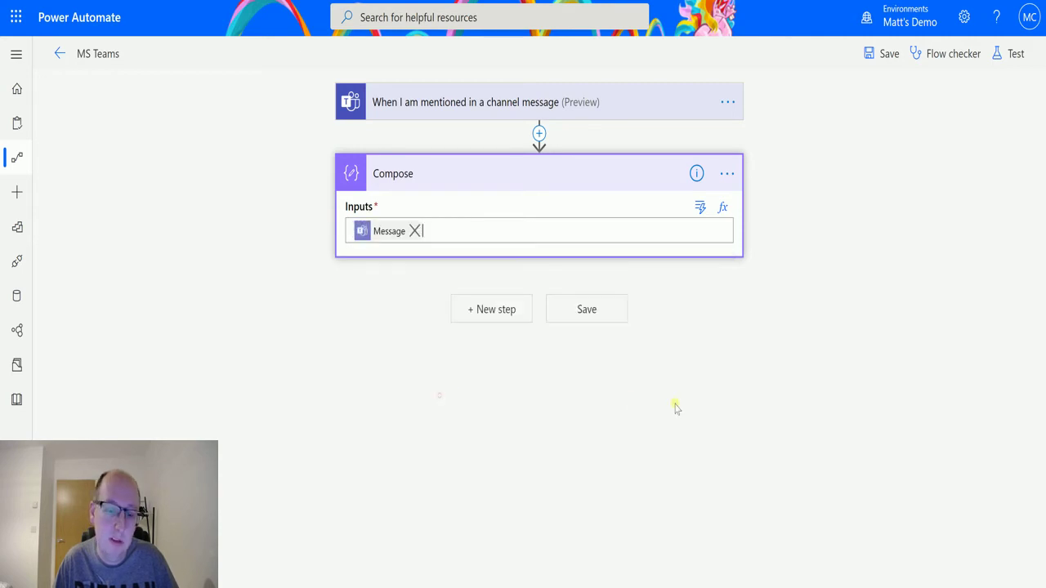
Add the trigger's Message from value to the Compose inputs and save the flow.
left_click(479, 229)
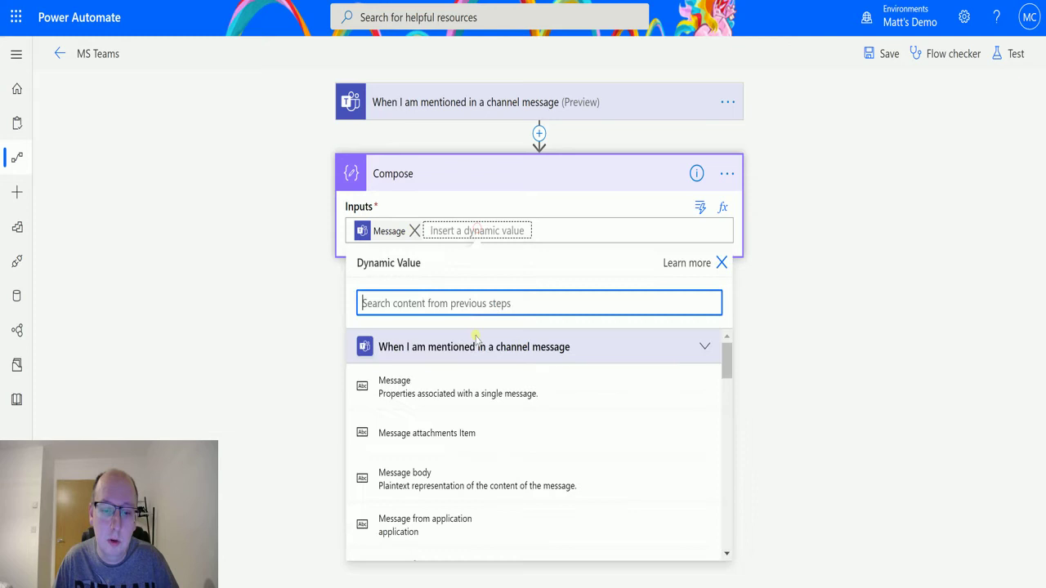
scroll(518, 439, "down", 2)
scroll(528, 436, "down", 1)
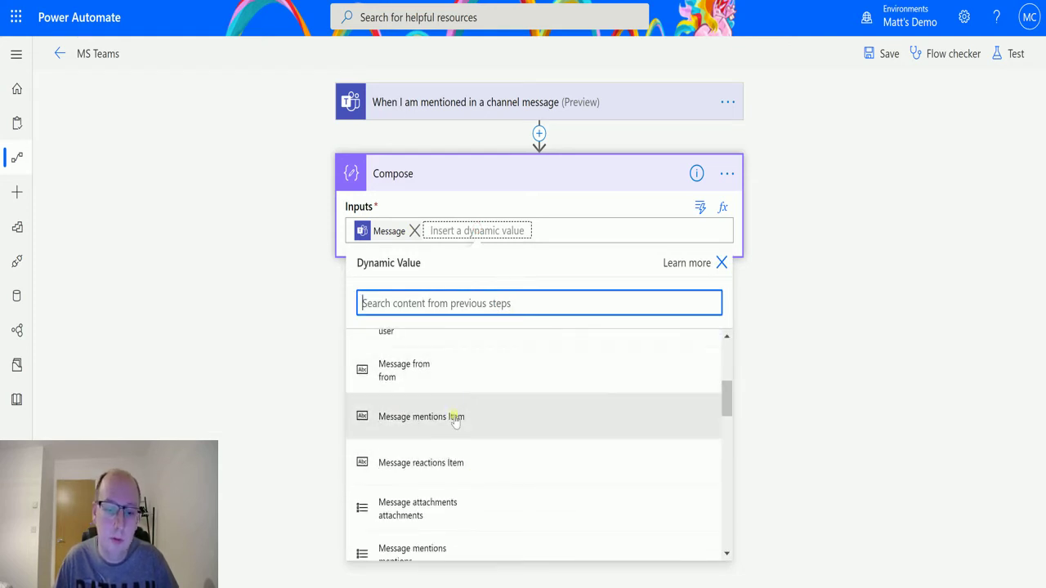
left_click(536, 232)
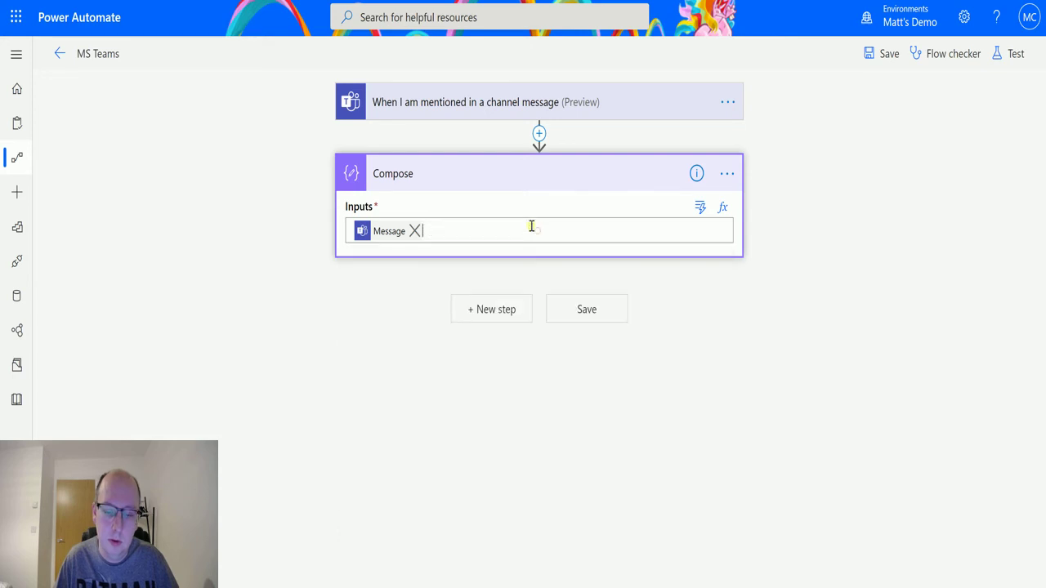
left_click(495, 236)
scroll(488, 413, "down", 3)
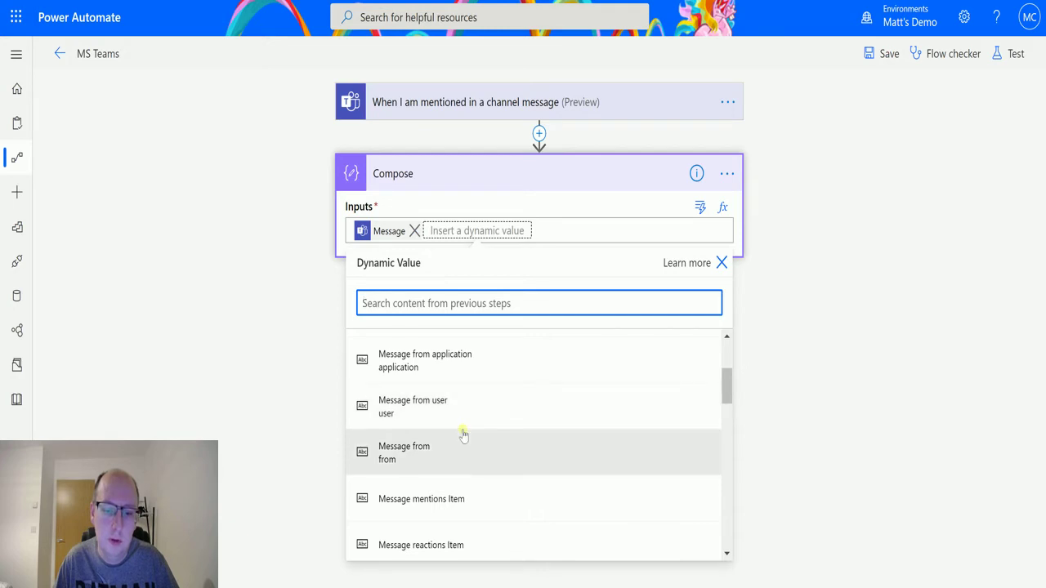
left_click(462, 431)
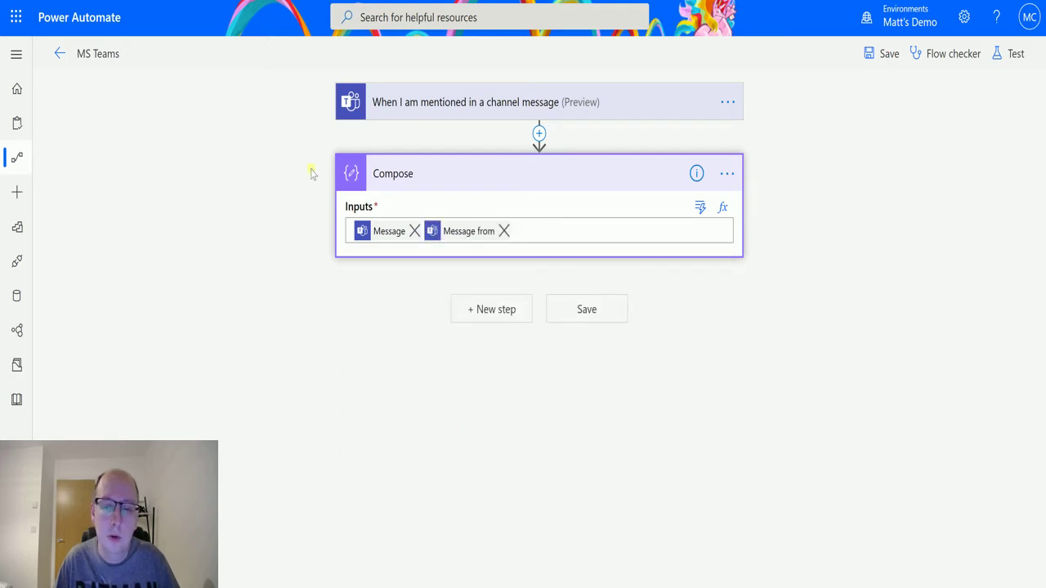
left_click(889, 54)
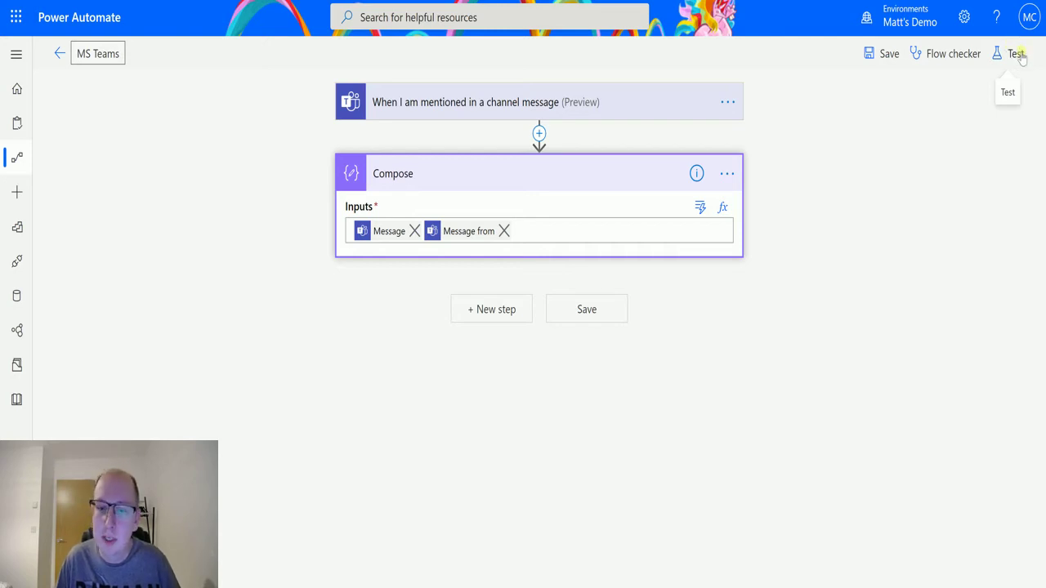
Start a flow test that waits for you to perform the trigger action yourself.
left_click(1017, 54)
left_click(870, 93)
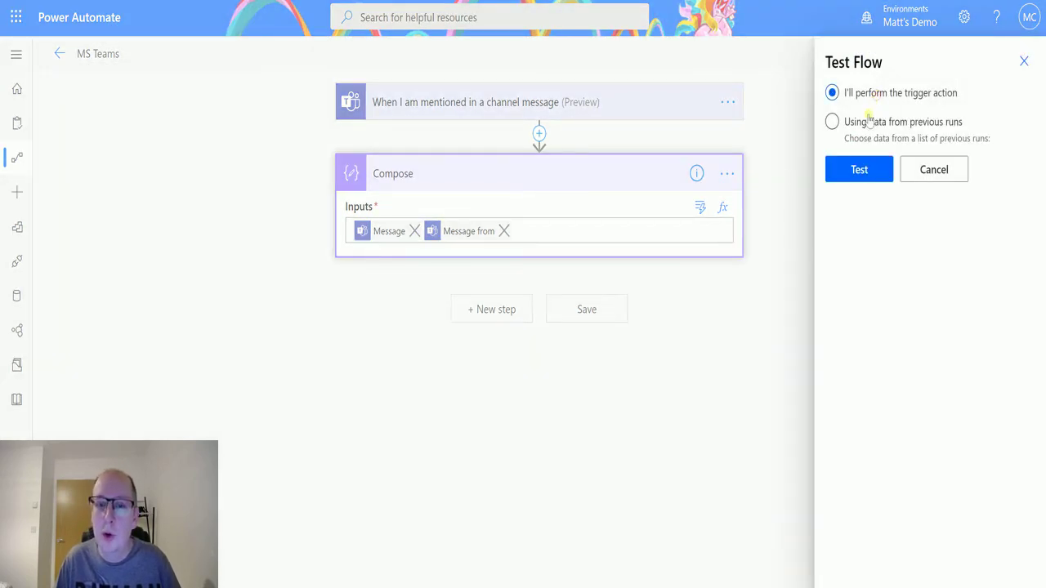
left_click(856, 170)
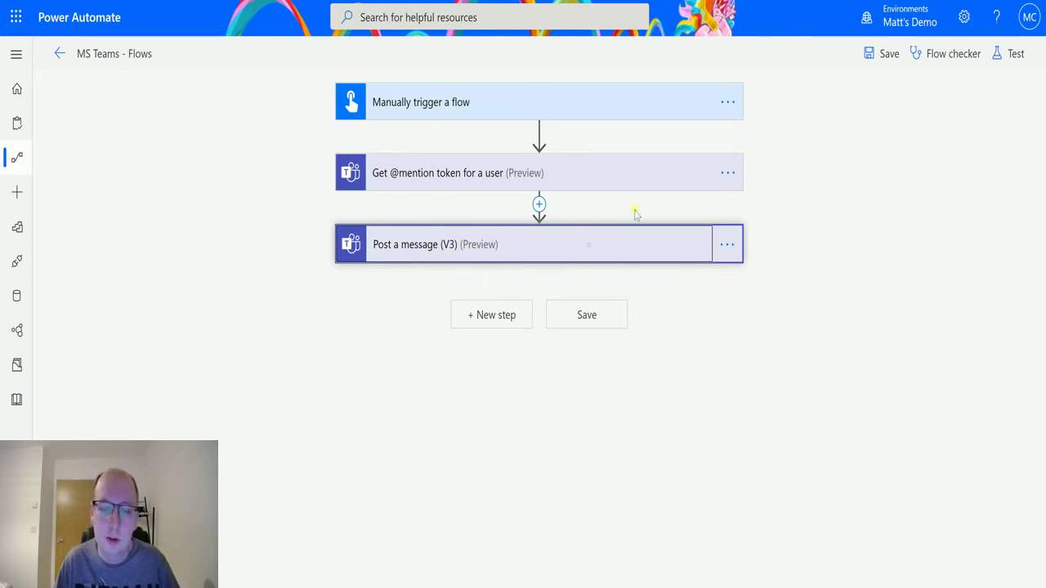
left_click(608, 244)
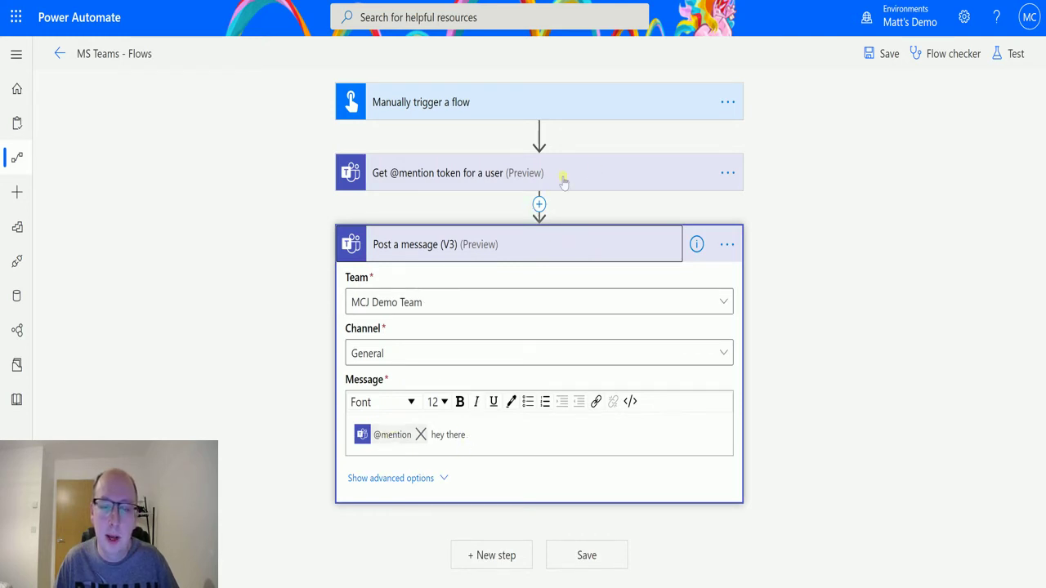
left_click(497, 183)
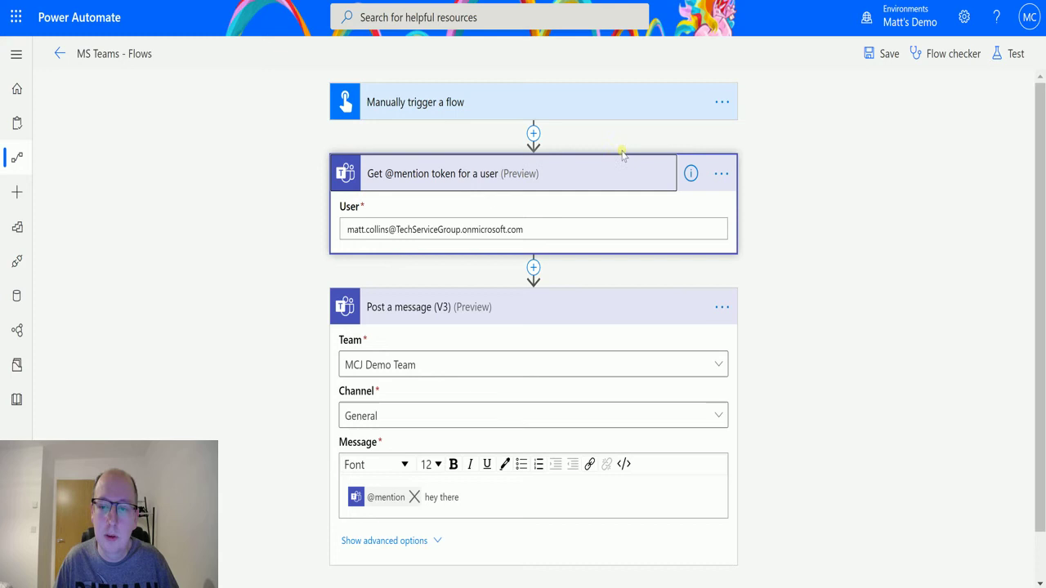
left_click(664, 304)
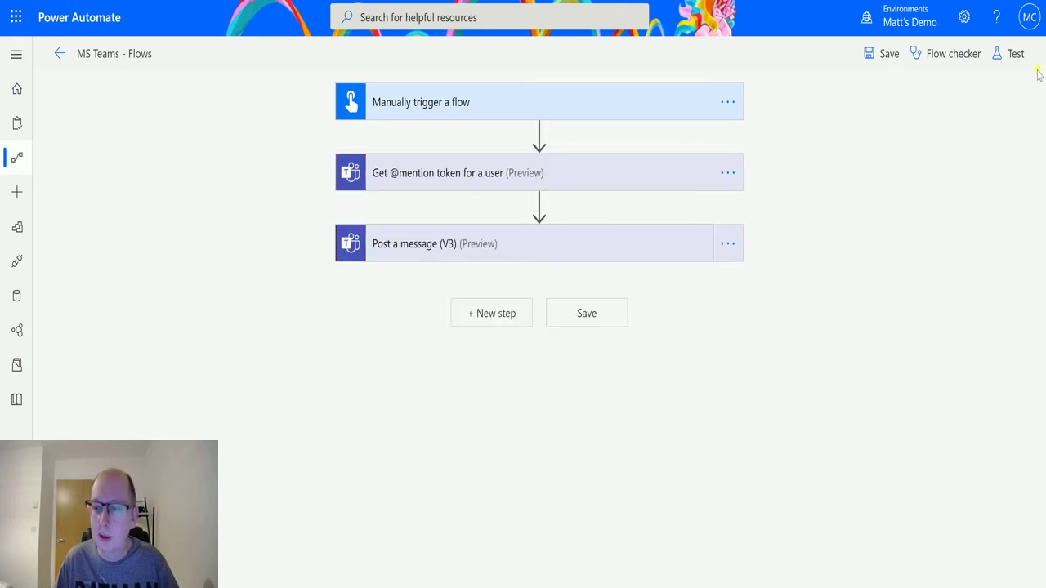
Test the flow with a manual trigger and run it to post the 'hey there' mention.
left_click(1013, 53)
left_click(831, 93)
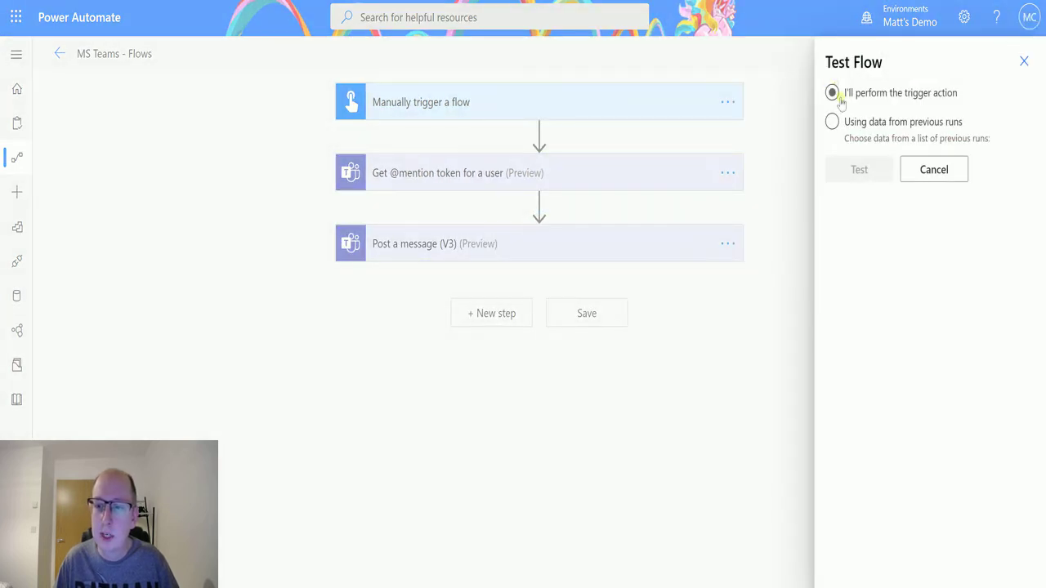
left_click(859, 169)
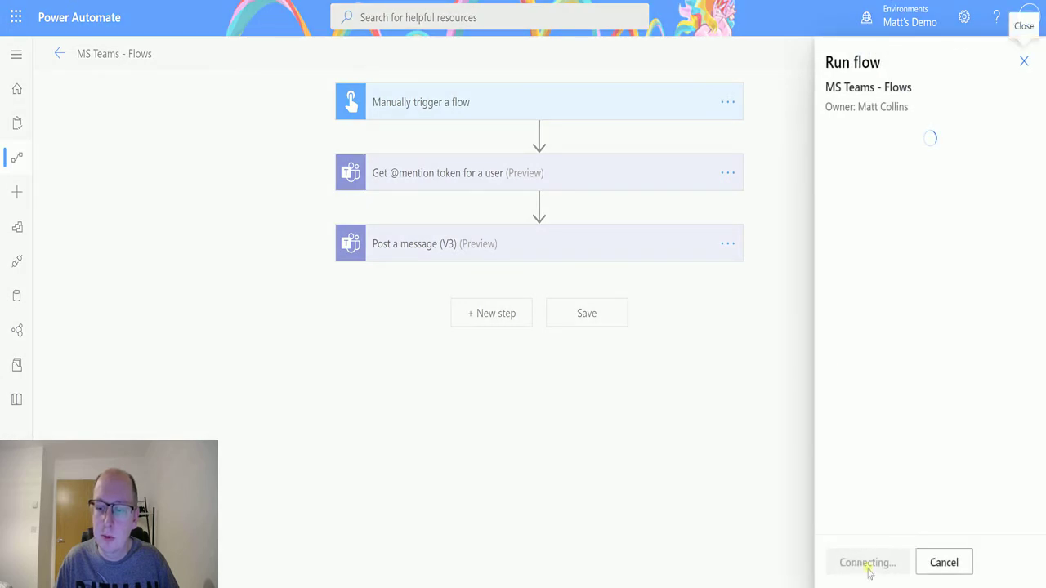
left_click(861, 562)
left_click(852, 562)
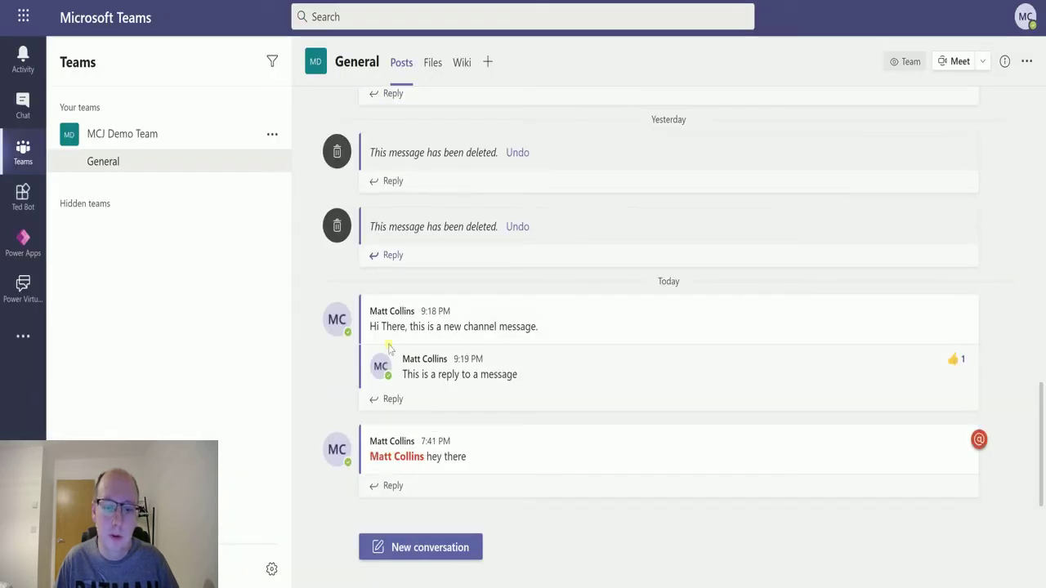
mouse_move(483, 326)
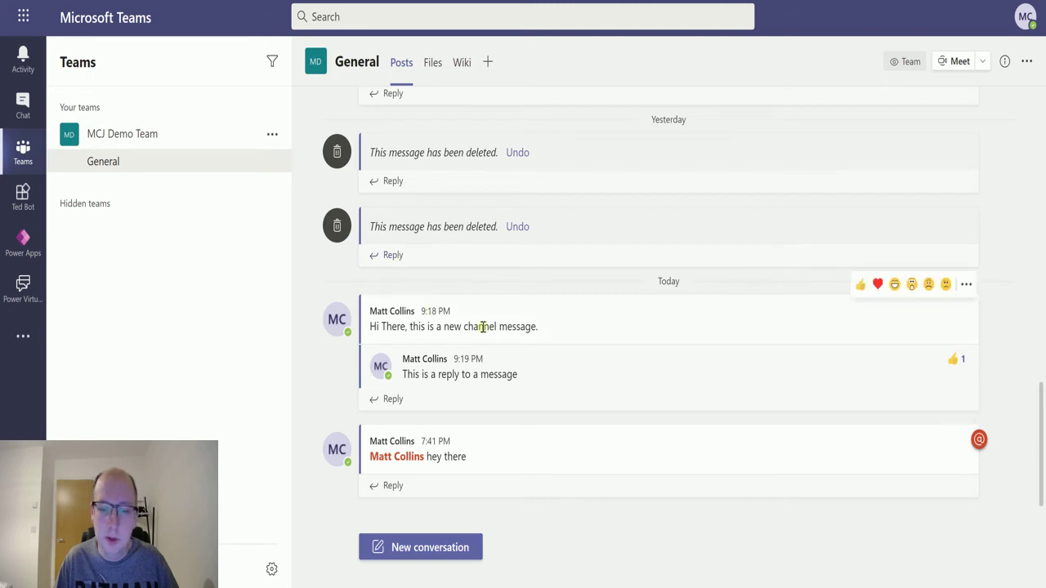
mouse_move(400, 449)
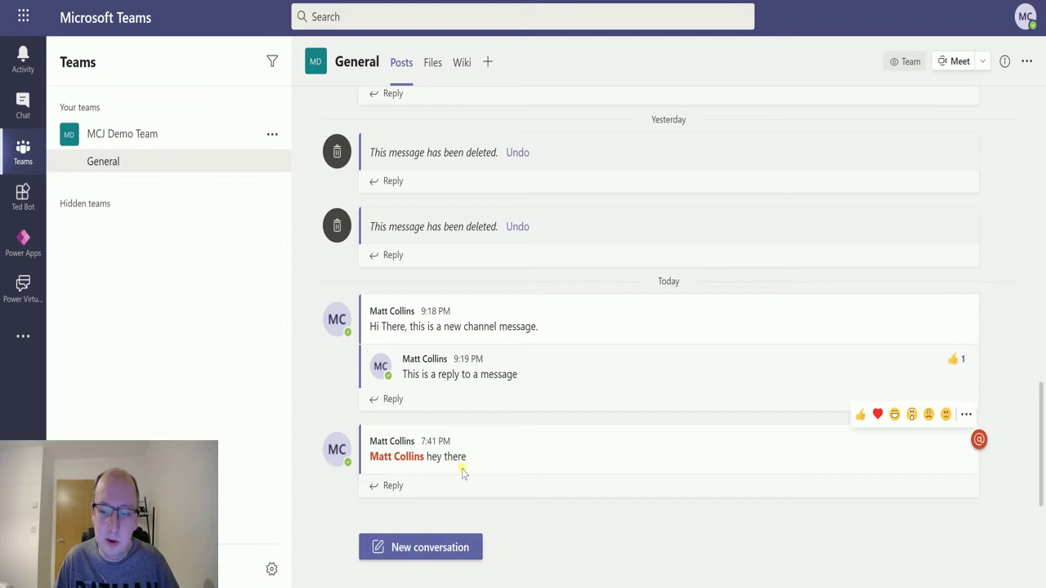
Open the mention flow's most recent run, from 10/6/2020 7:41:17 PM.
key("alt+Tab")
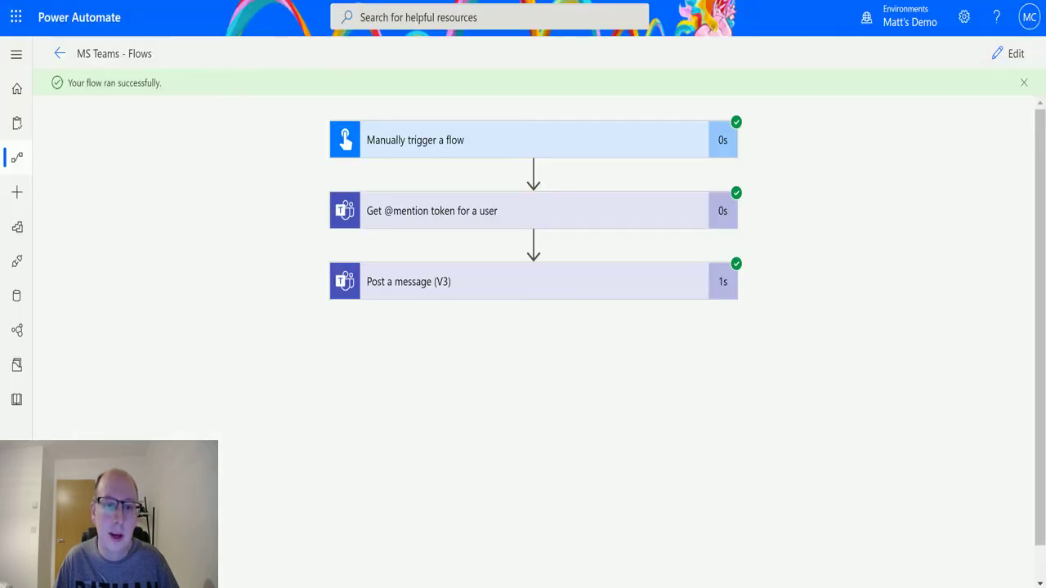
key("alt+Left")
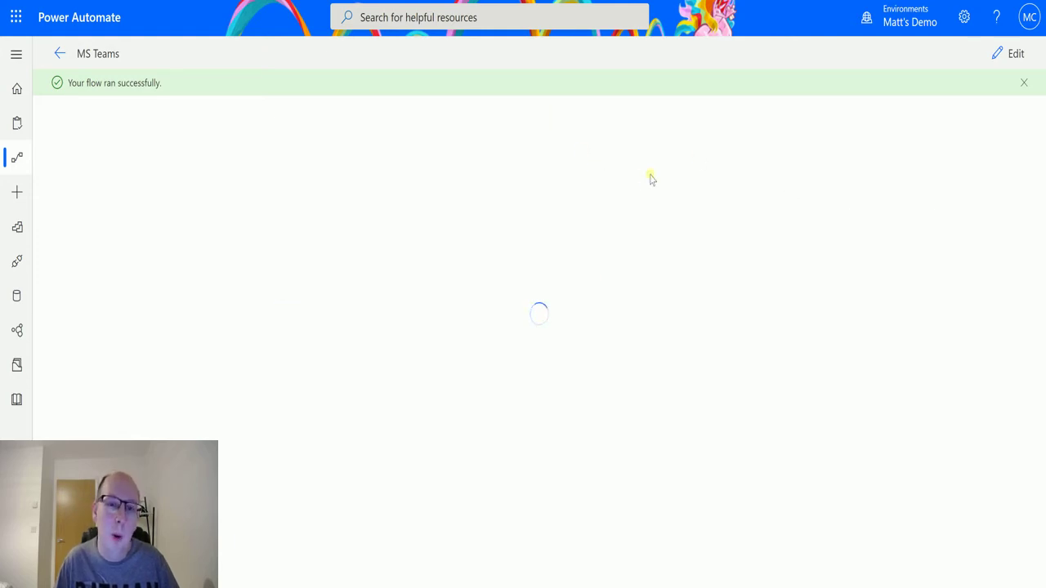
left_click(1007, 53)
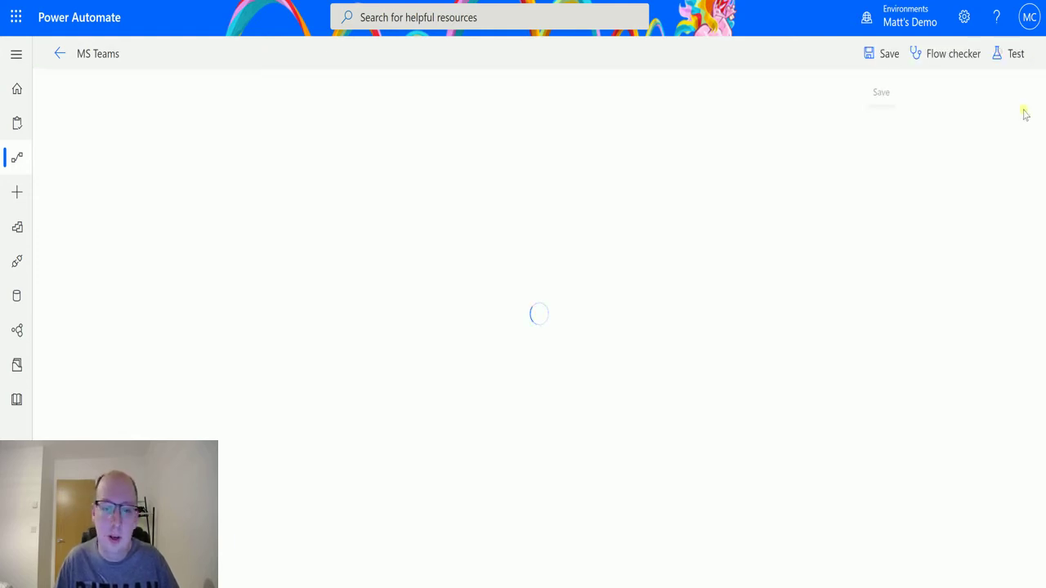
left_click(60, 53)
left_click(265, 535)
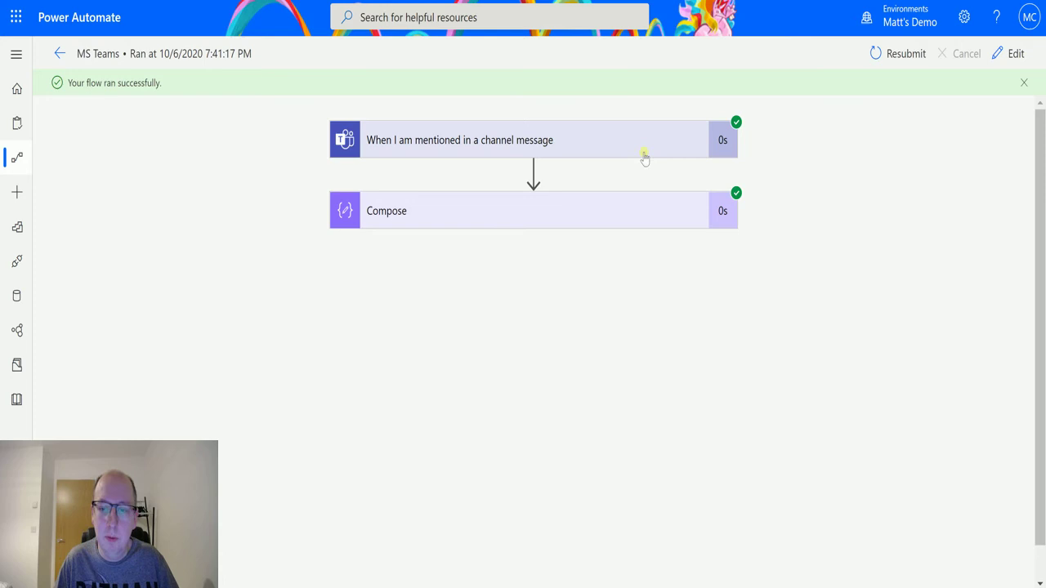
Expand the trigger's run details and show its full Message List output.
left_click(645, 154)
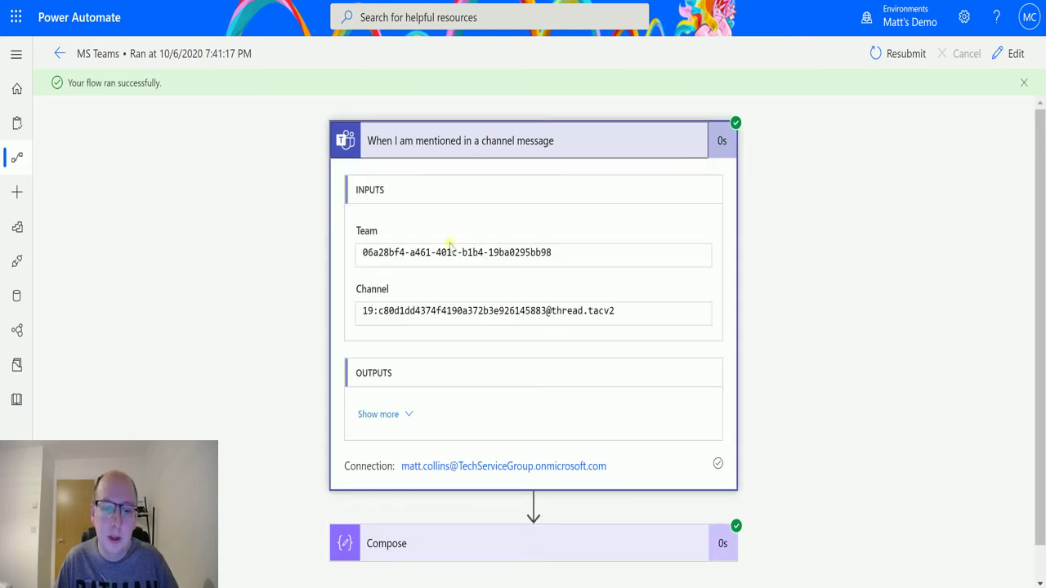
left_click(407, 415)
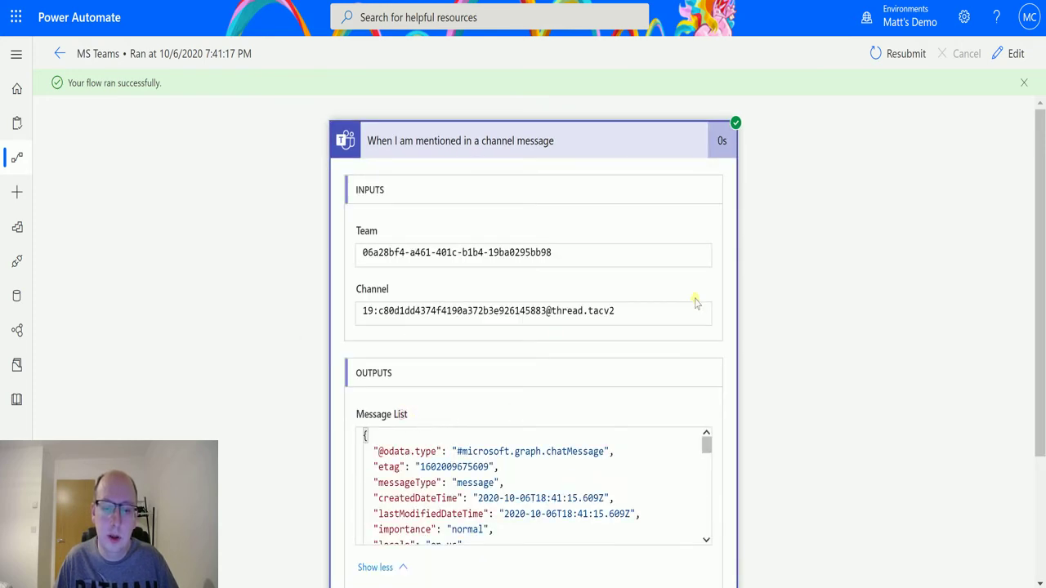
scroll(695, 302, "down", 1)
scroll(549, 387, "down", 10)
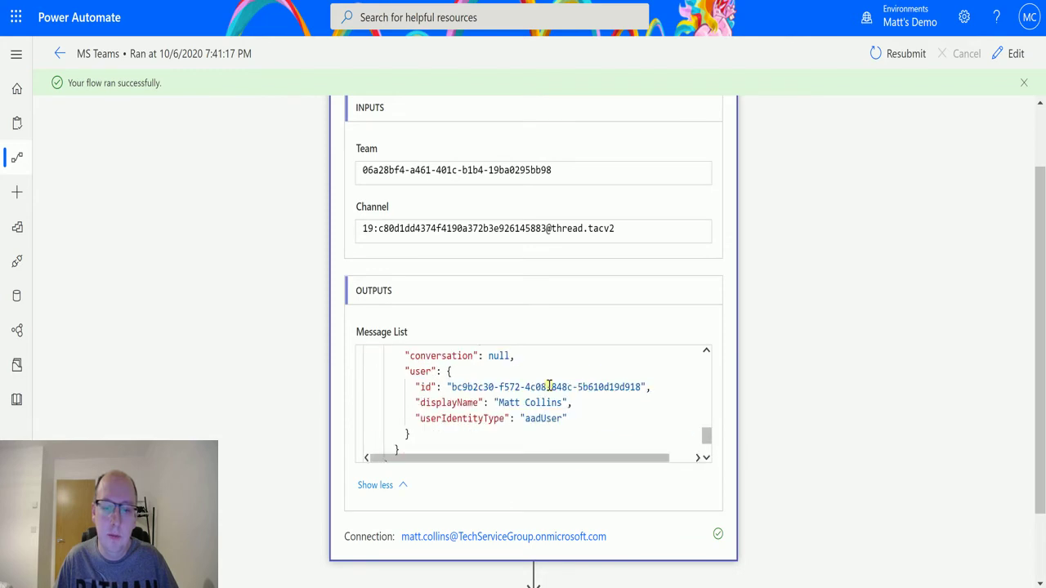
scroll(752, 301, "down", 1)
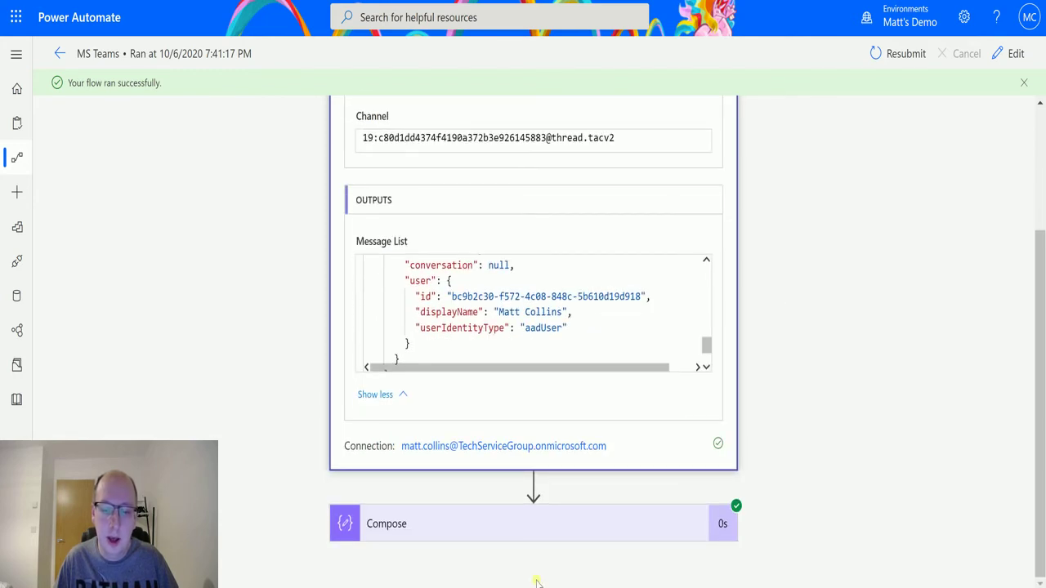
Expand the Compose run details and scroll through its output's mention markup and 'hey there'.
left_click(553, 541)
scroll(726, 327, "down", 3)
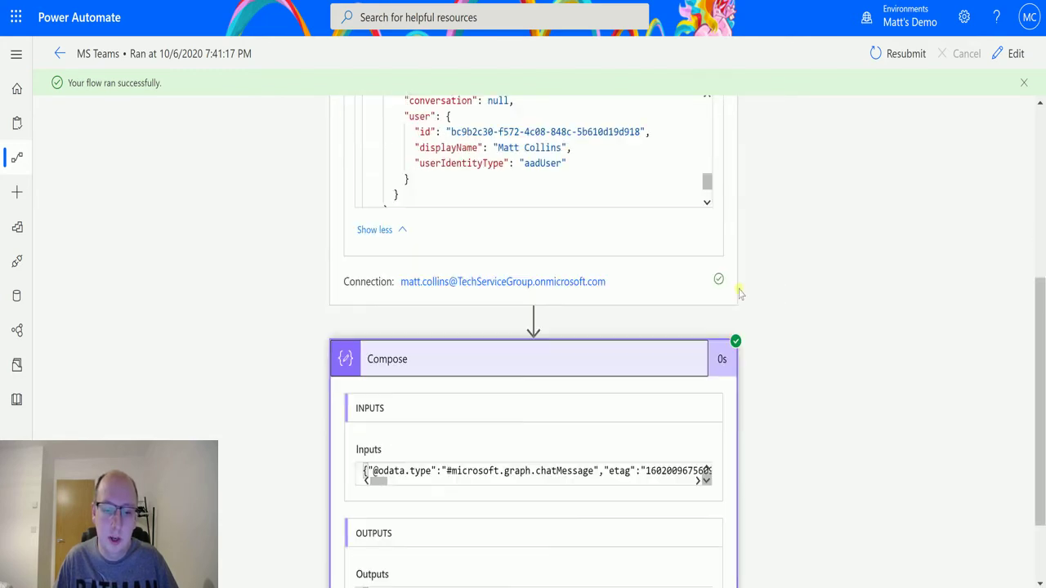
left_click_drag(373, 501, 483, 518)
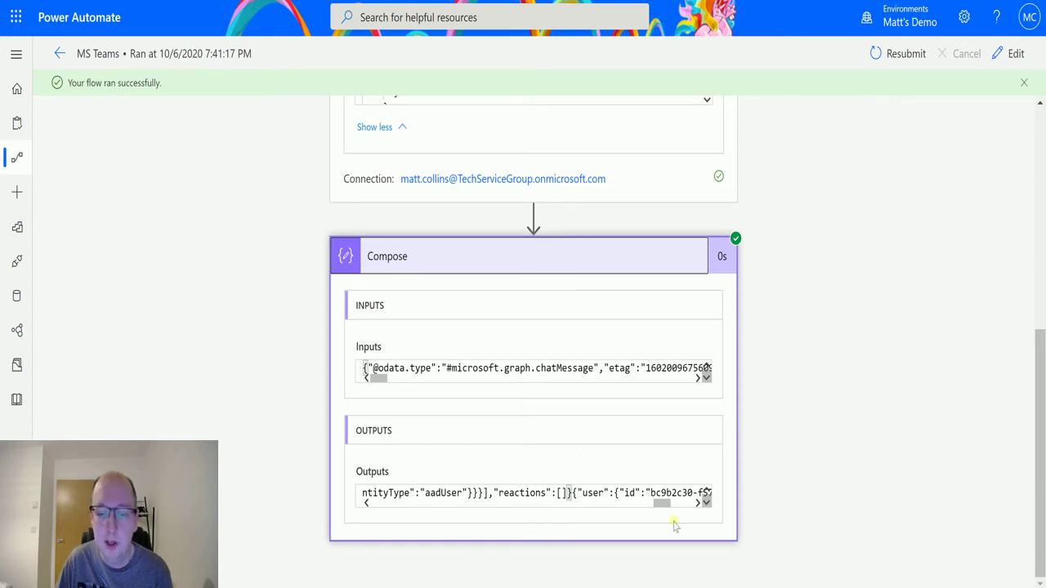
scroll(679, 511, "right", 5)
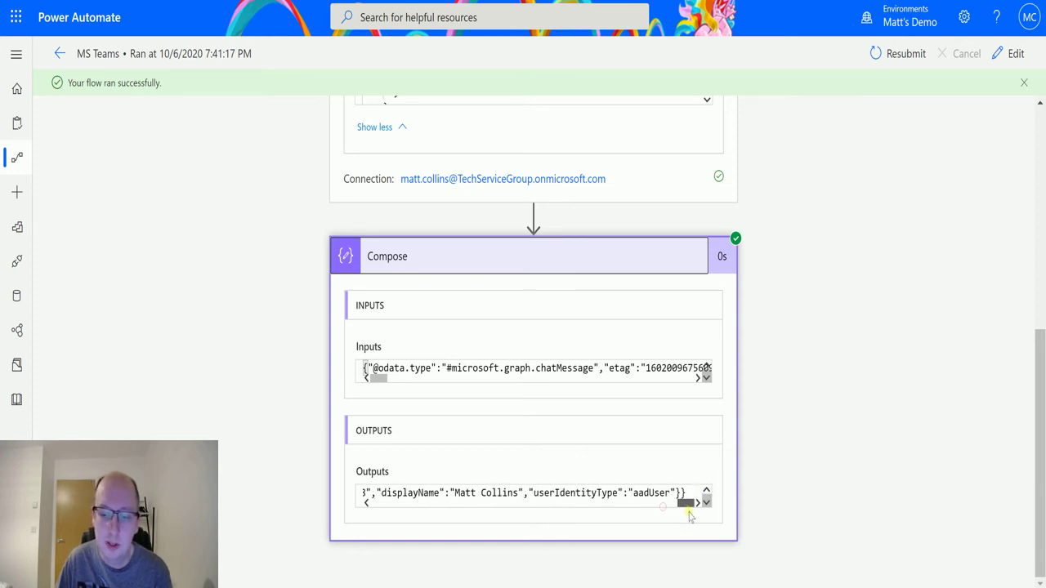
left_click_drag(694, 503, 557, 504)
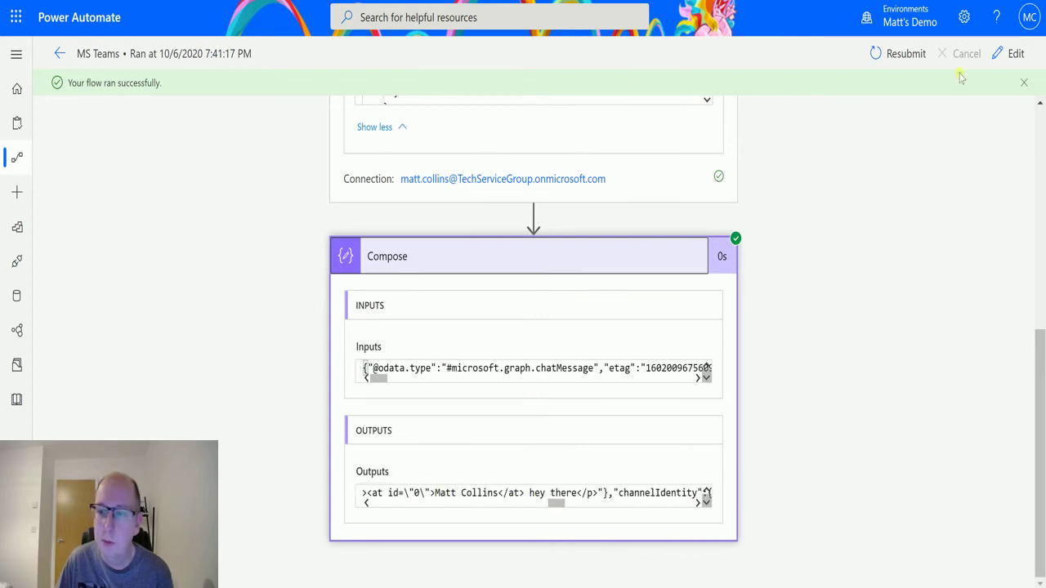
Replace the Compose input's Message and Message from values with the trigger's Message body.
left_click(1024, 83)
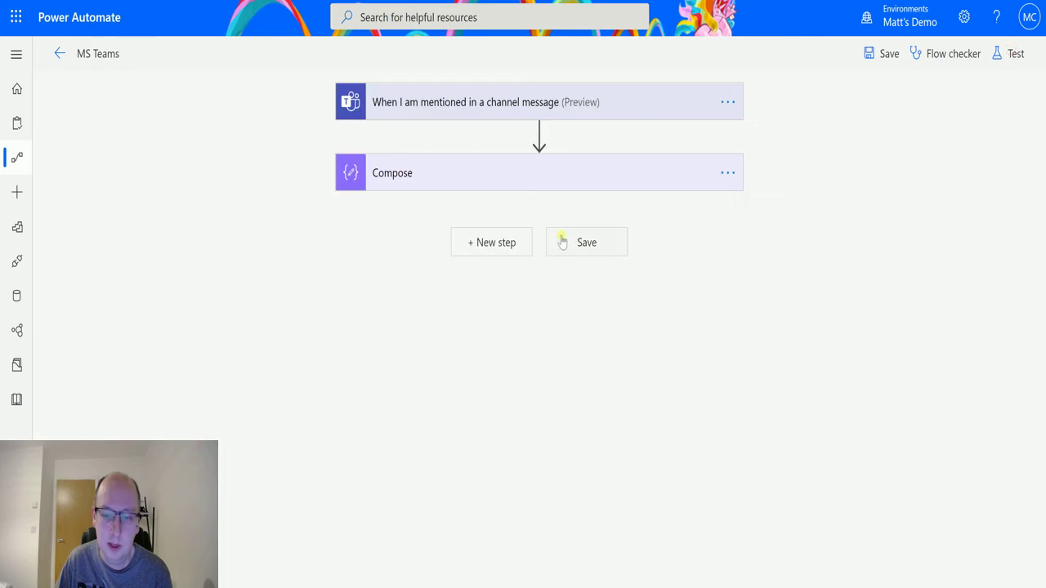
left_click(572, 175)
left_click(504, 231)
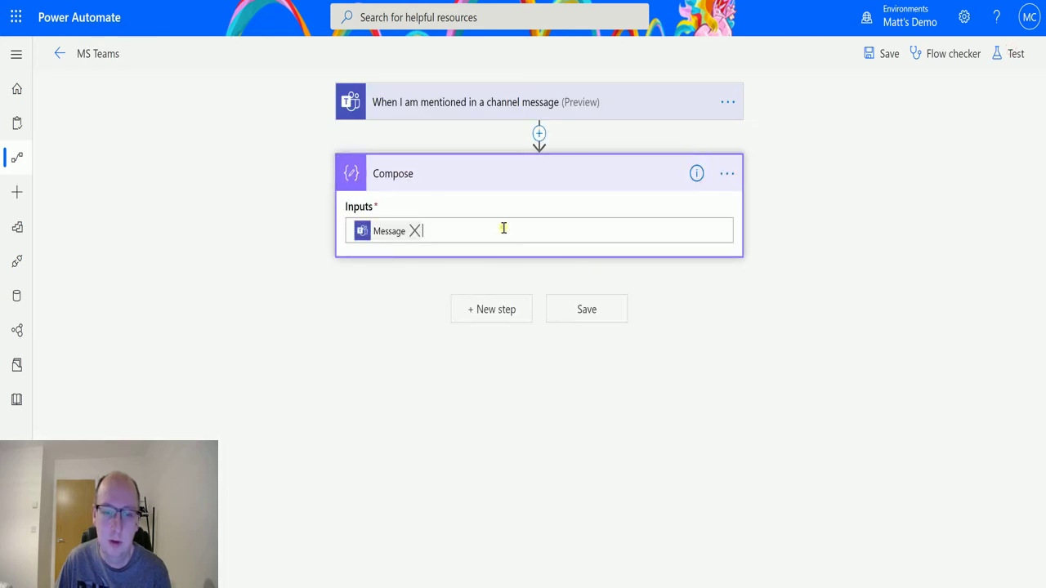
left_click(414, 232)
left_click(432, 232)
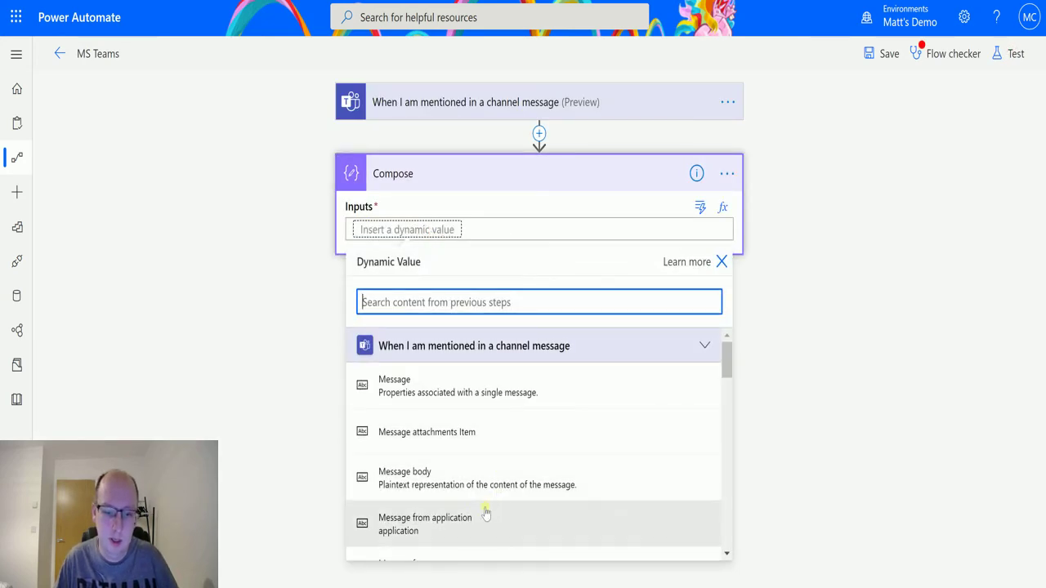
scroll(497, 482, "down", 5)
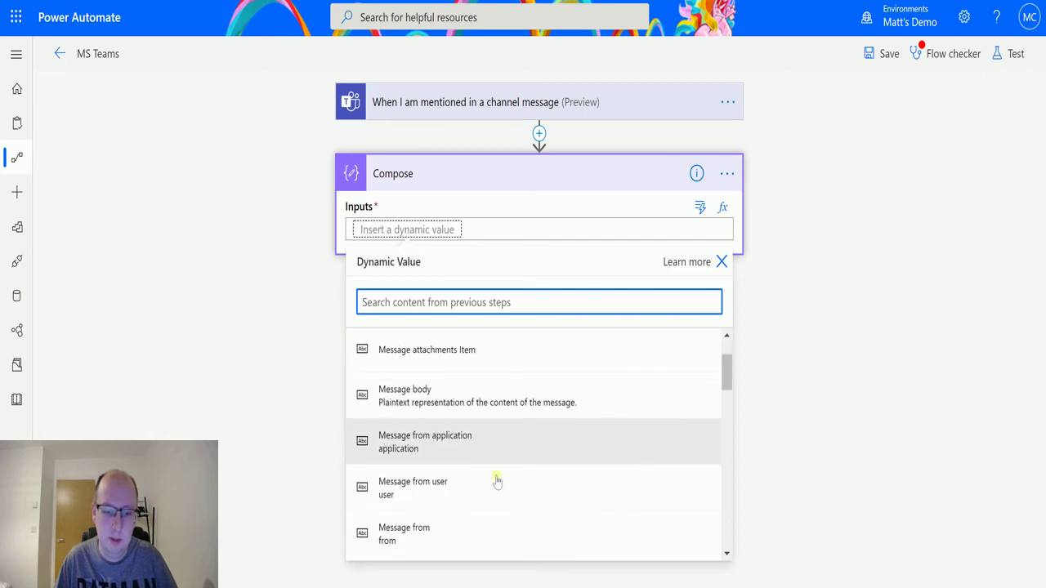
scroll(496, 482, "down", 12)
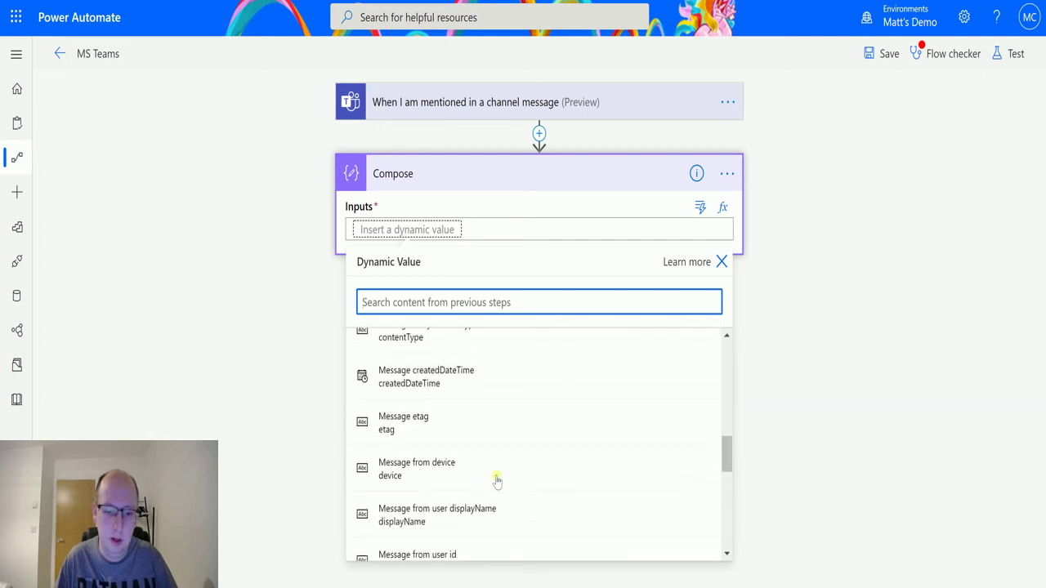
scroll(508, 482, "down", 4)
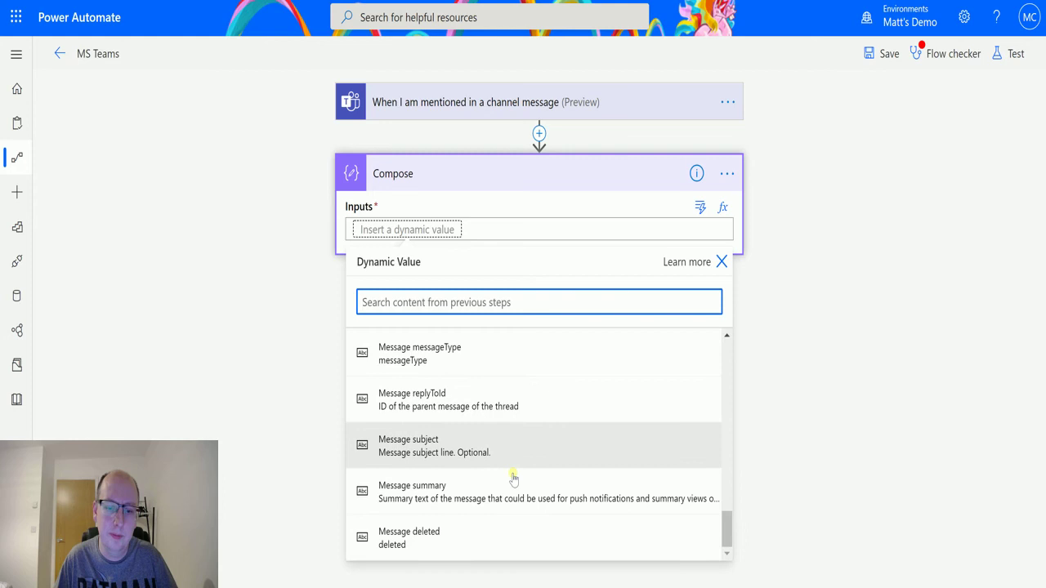
scroll(510, 475, "up", 3)
scroll(509, 473, "up", 6)
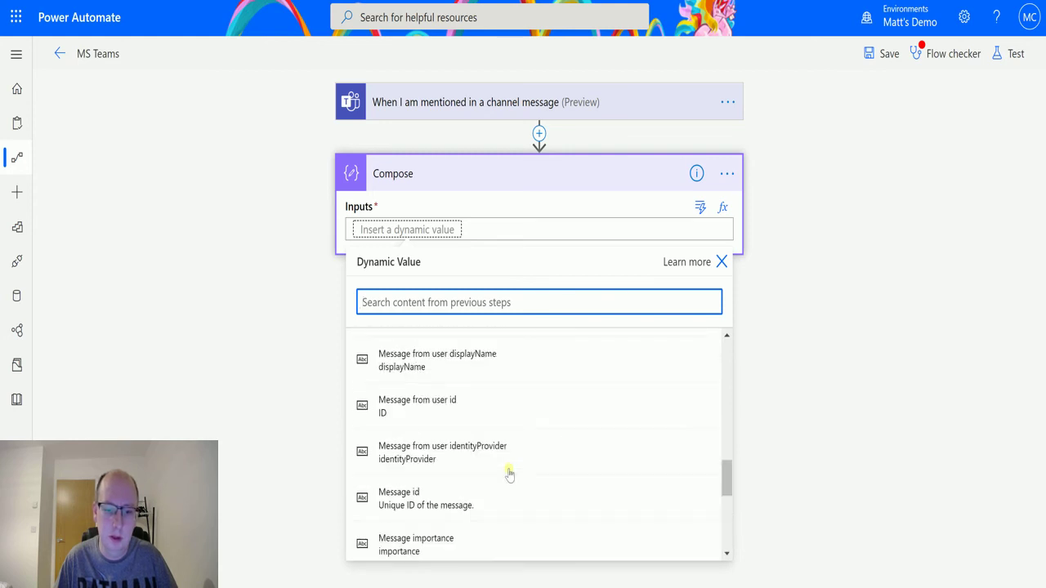
scroll(499, 484, "down", 3)
scroll(492, 490, "down", 3)
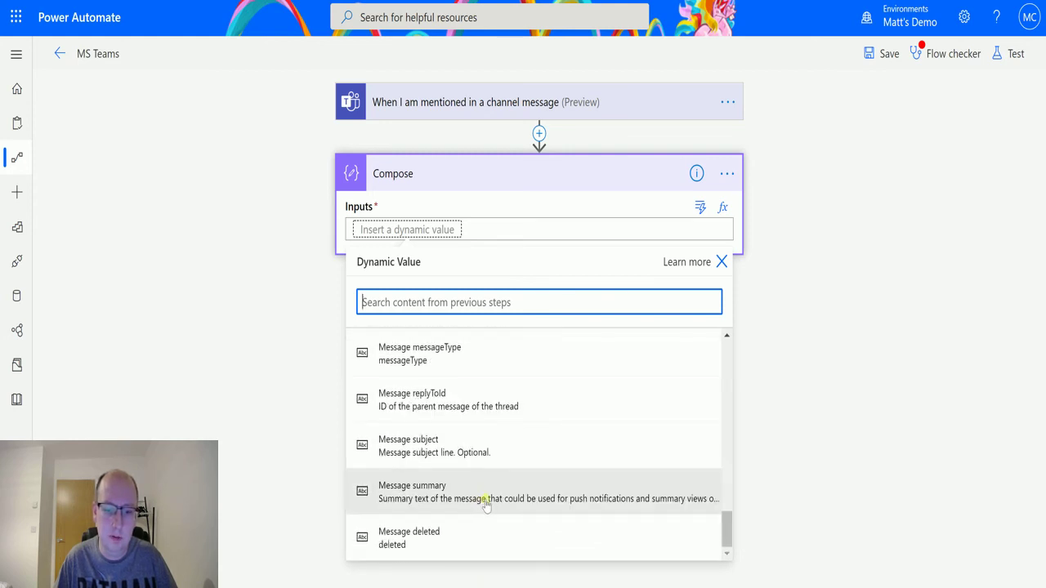
scroll(486, 500, "up", 15)
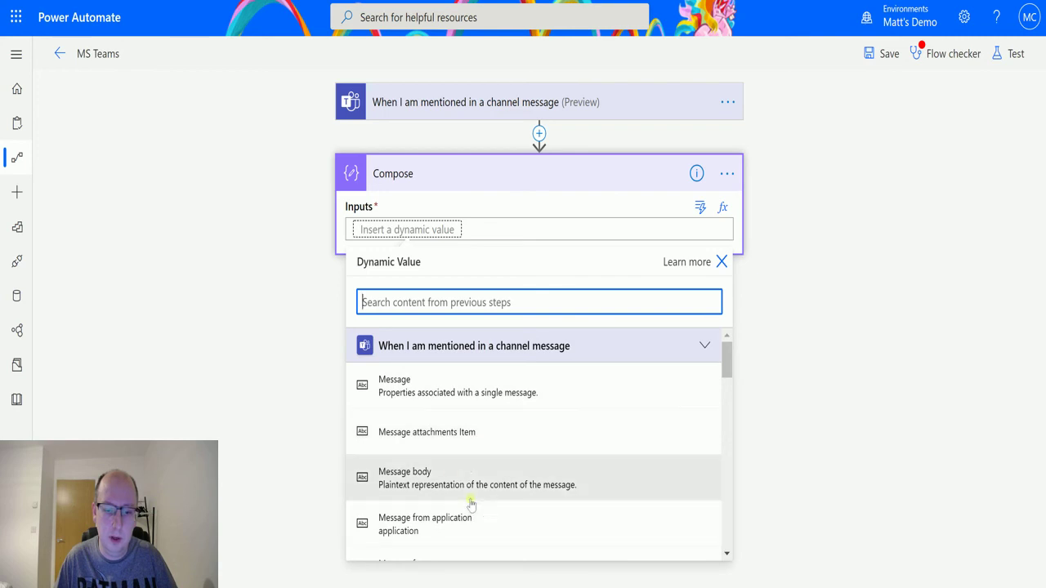
left_click(485, 478)
Save and retest the flow using data from the earlier successful run.
left_click(1012, 53)
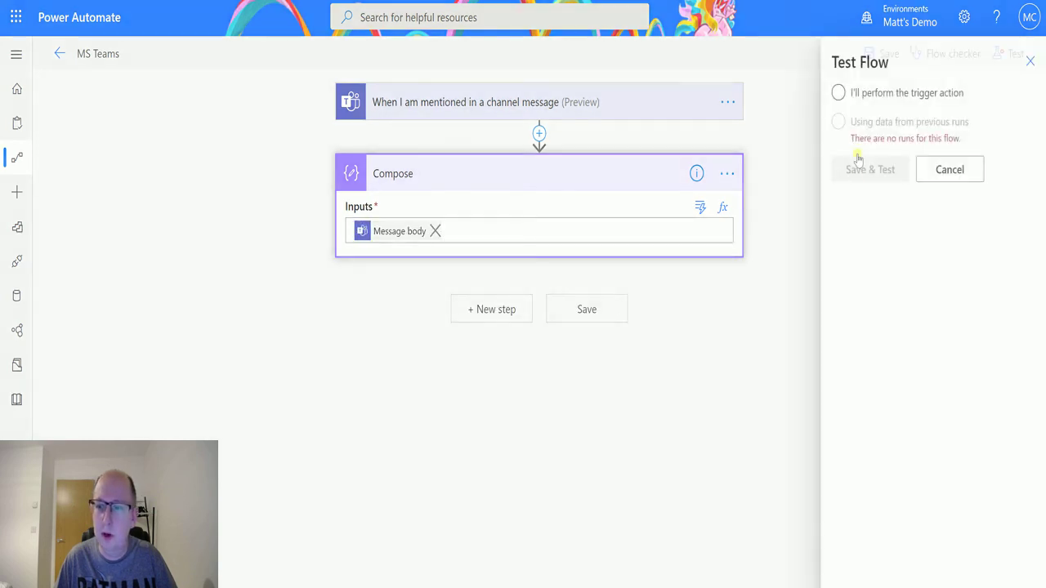
left_click(846, 123)
left_click(868, 181)
left_click(890, 249)
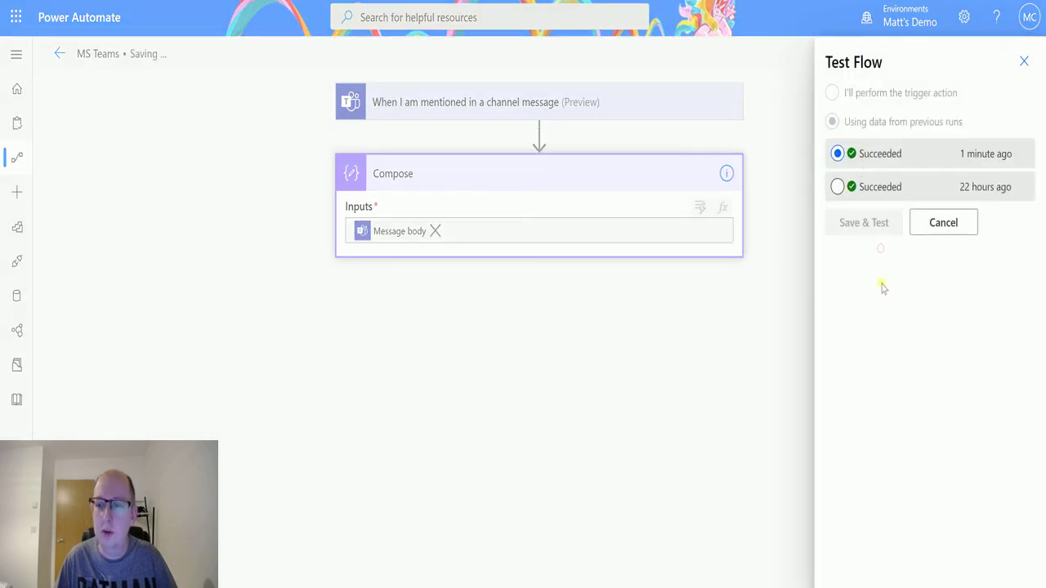
Expand the retest's Compose card to see the HTML mention markup followed by 'hey there'.
left_click(519, 205)
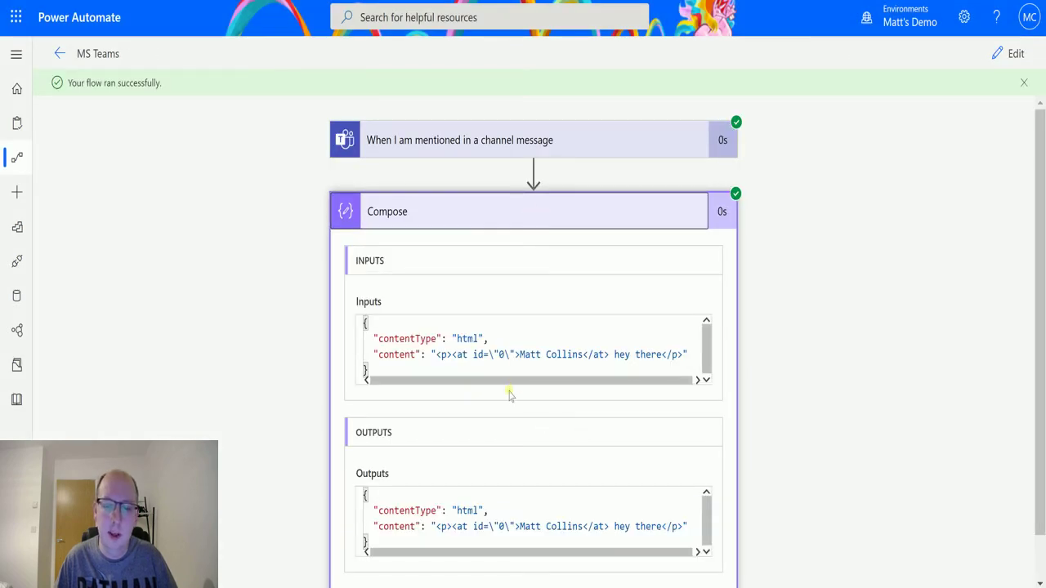